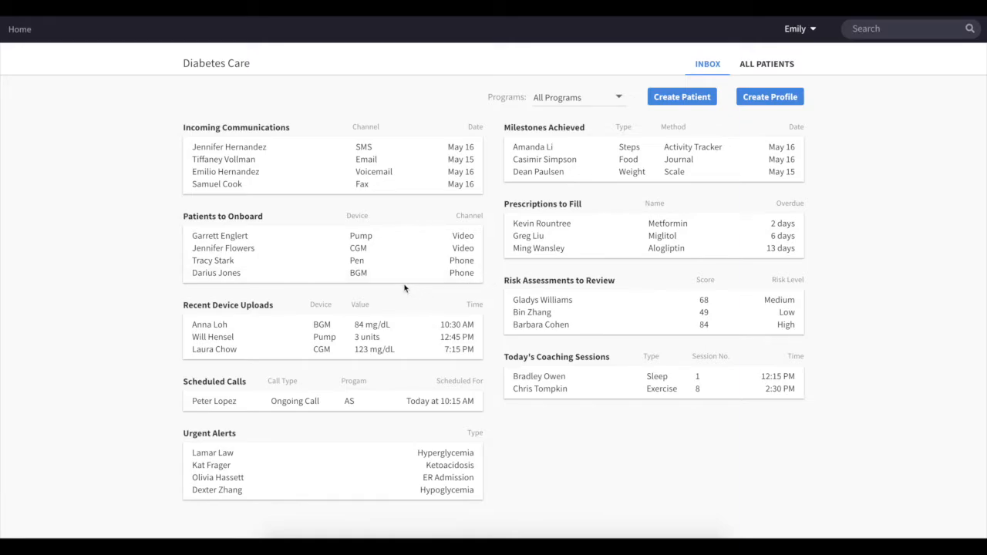
Look over Recent Device Uploads and Risk Assessments to Review in the inbox, and open the profile of the patient under Scheduled Calls.
left_click_drag(280, 308, 182, 305)
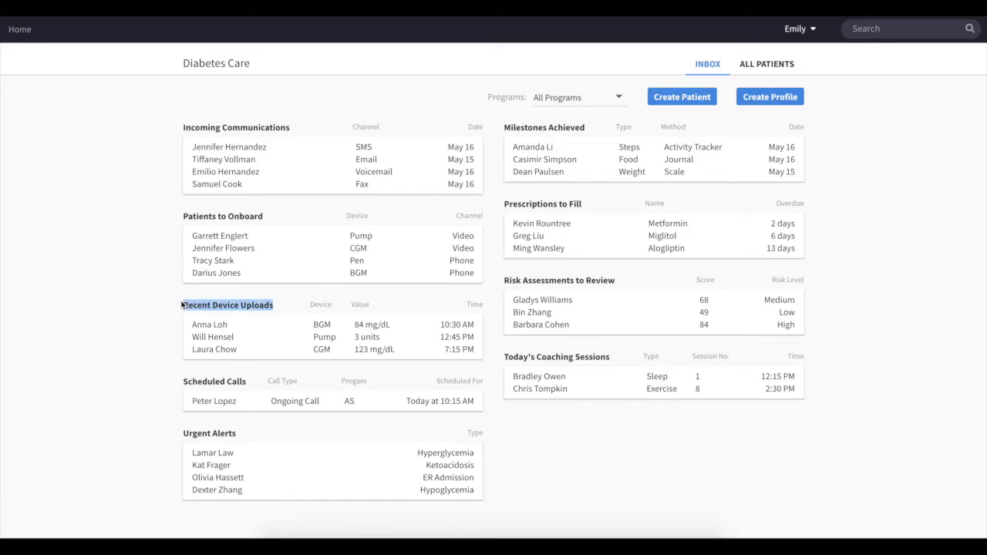
left_click_drag(621, 280, 502, 278)
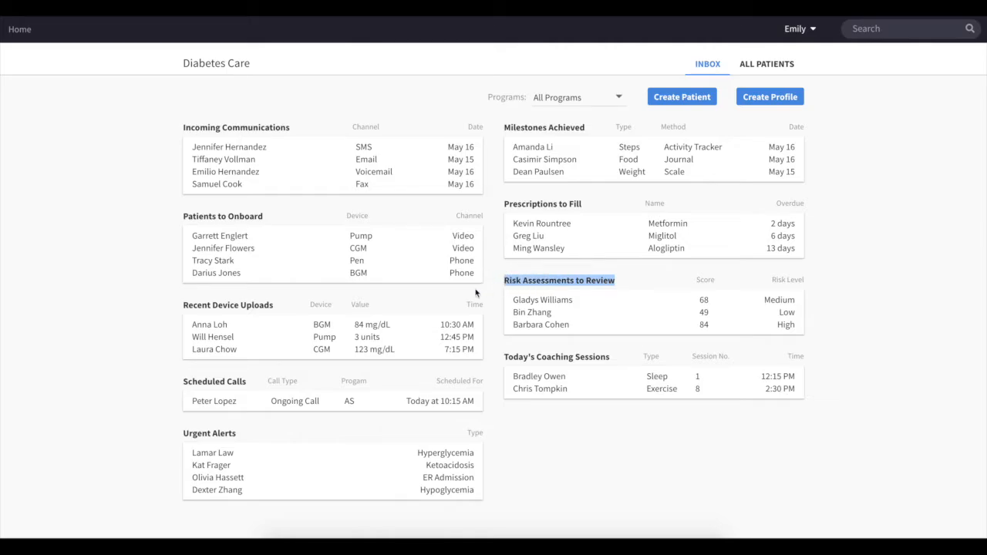
left_click(451, 305)
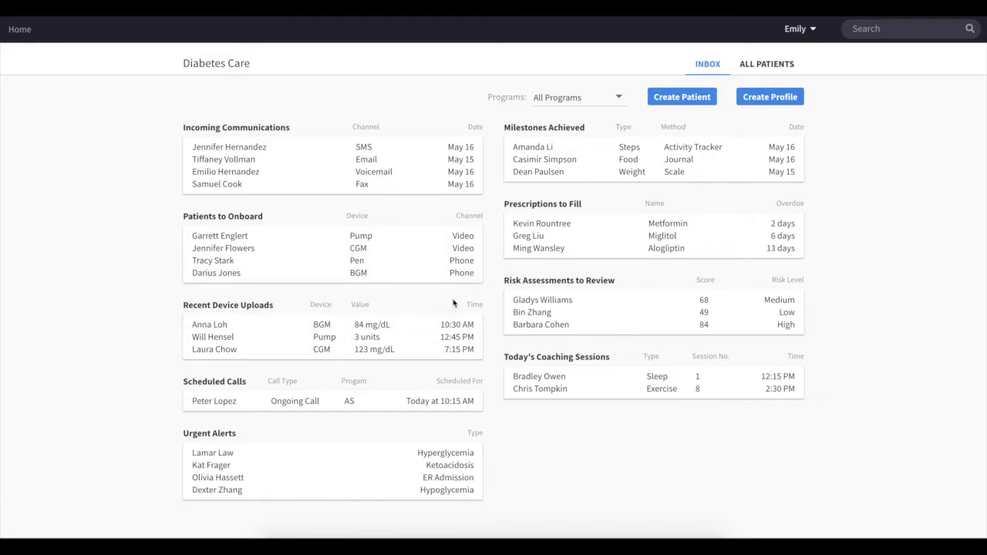
left_click(238, 407)
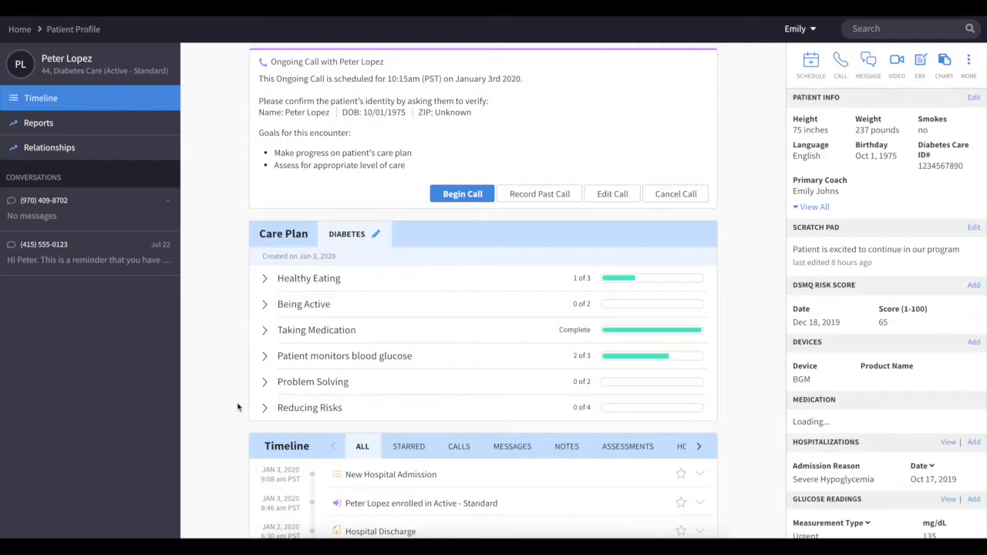
Examine the patient's medication, glucose readings, hospitalizations, care plan and timeline entries.
left_click_drag(836, 399, 792, 399)
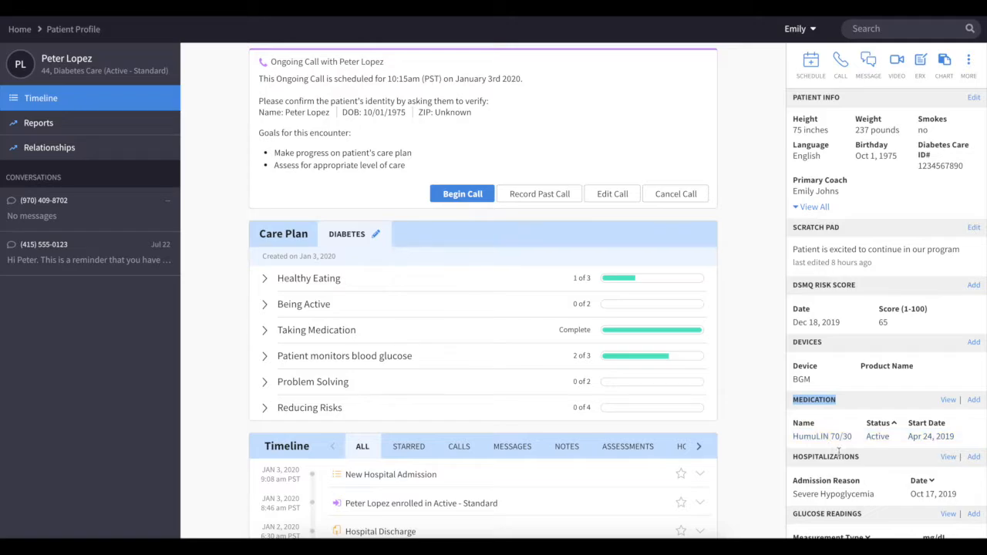
scroll(832, 443, "down", 2)
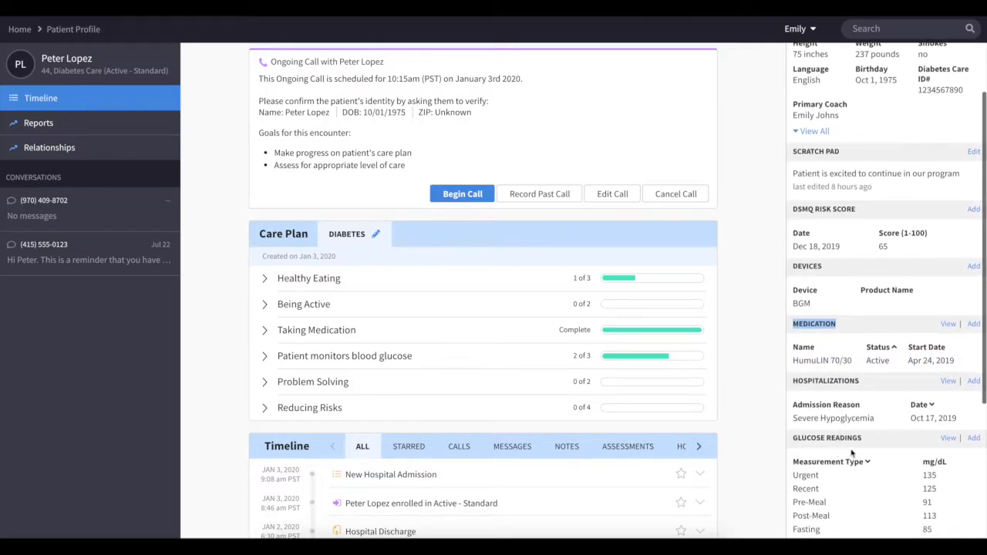
left_click_drag(866, 439, 791, 440)
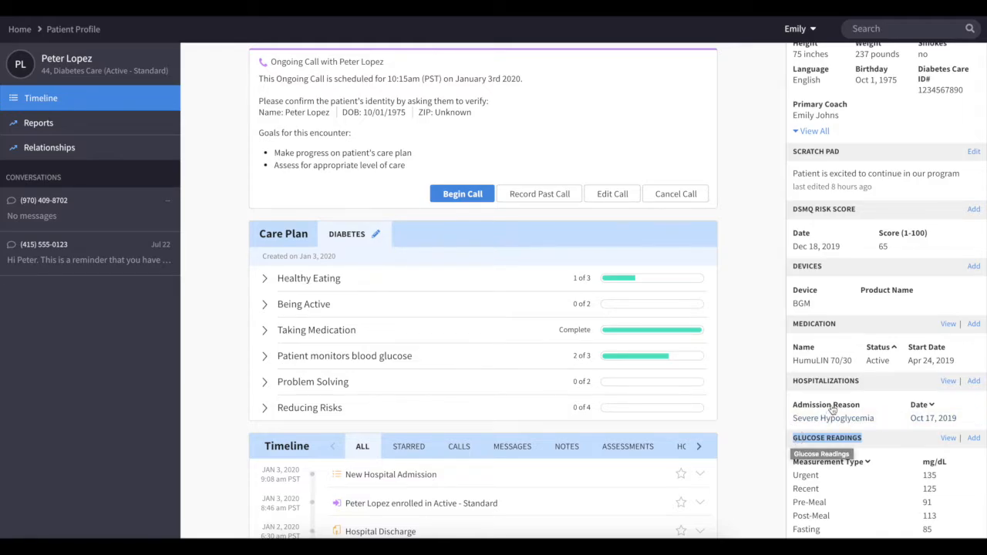
left_click_drag(866, 381, 783, 386)
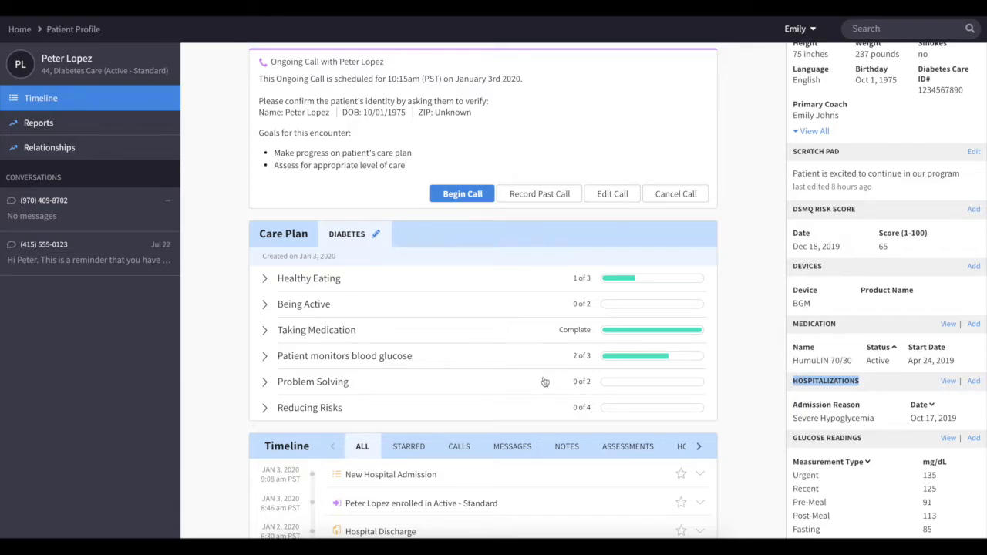
scroll(544, 381, "down", 5)
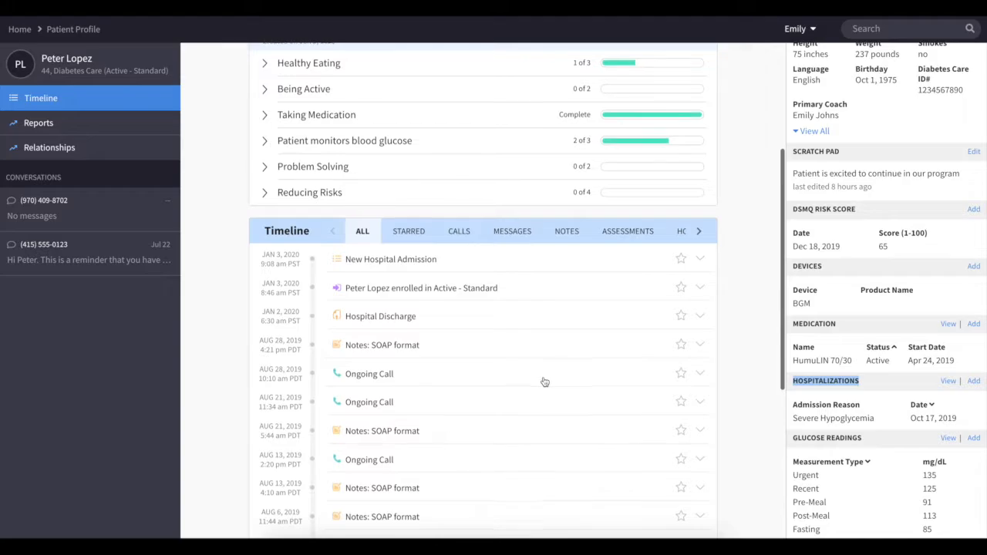
scroll(544, 382, "down", 4)
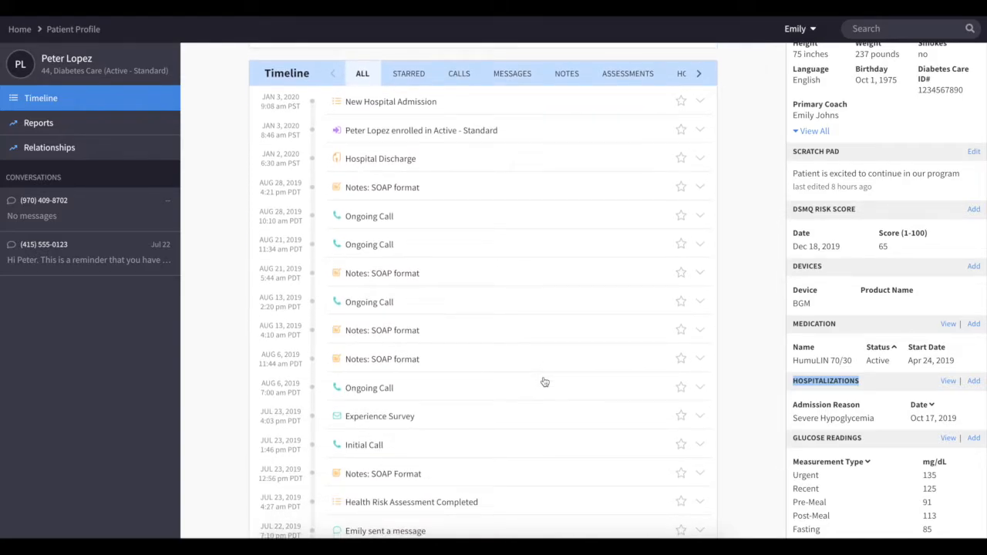
scroll(544, 381, "up", 5)
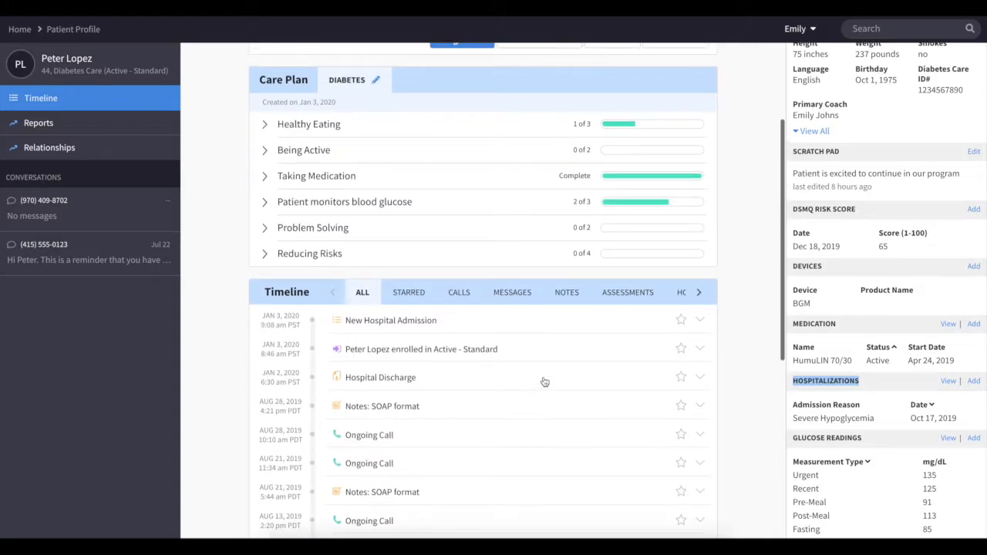
scroll(545, 382, "up", 4)
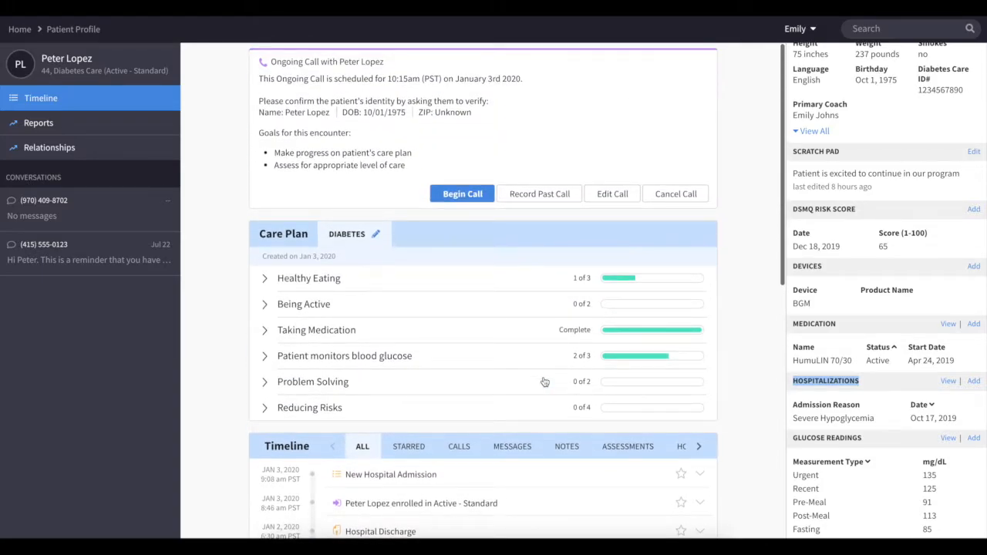
Check the patient's DSMQ Progress report and return to the timeline.
left_click_drag(271, 62, 337, 79)
left_click(333, 98)
left_click(150, 123)
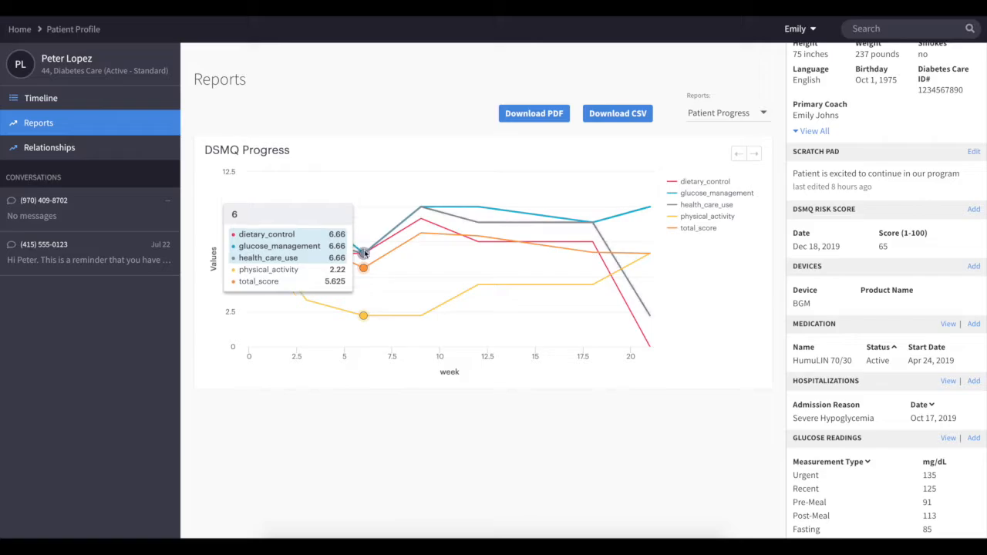
left_click(137, 100)
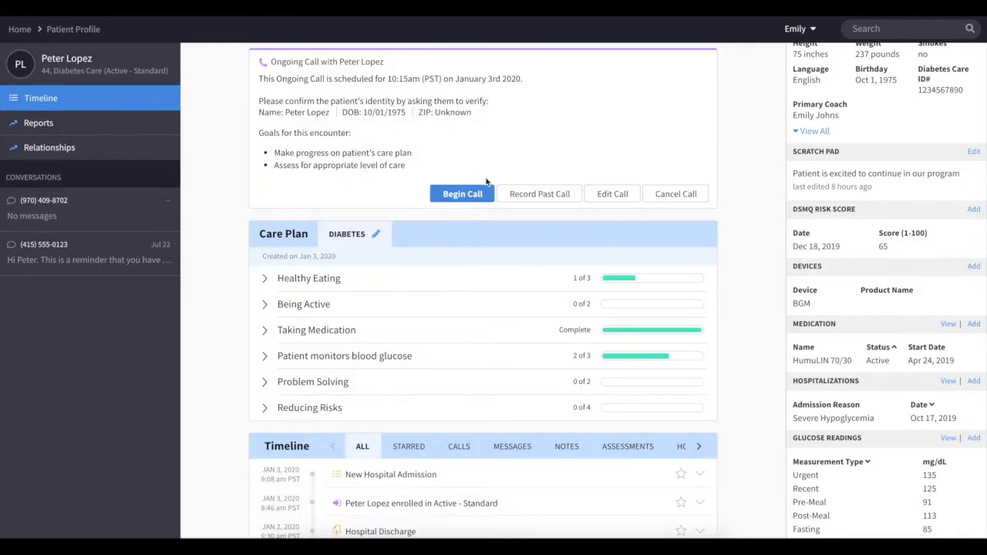
Start the scheduled Ongoing Call to the patient's cell number and dismiss the call window.
left_click(479, 196)
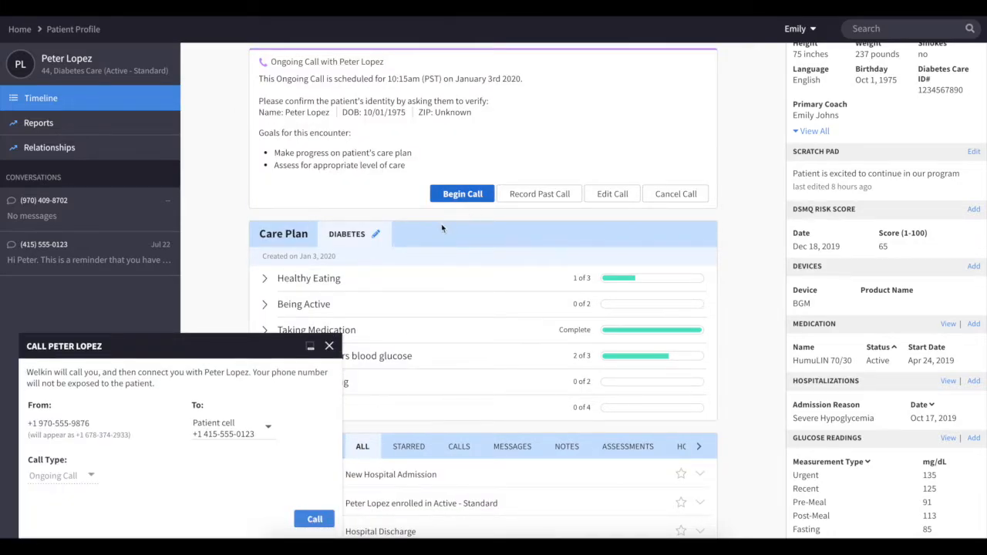
left_click(317, 520)
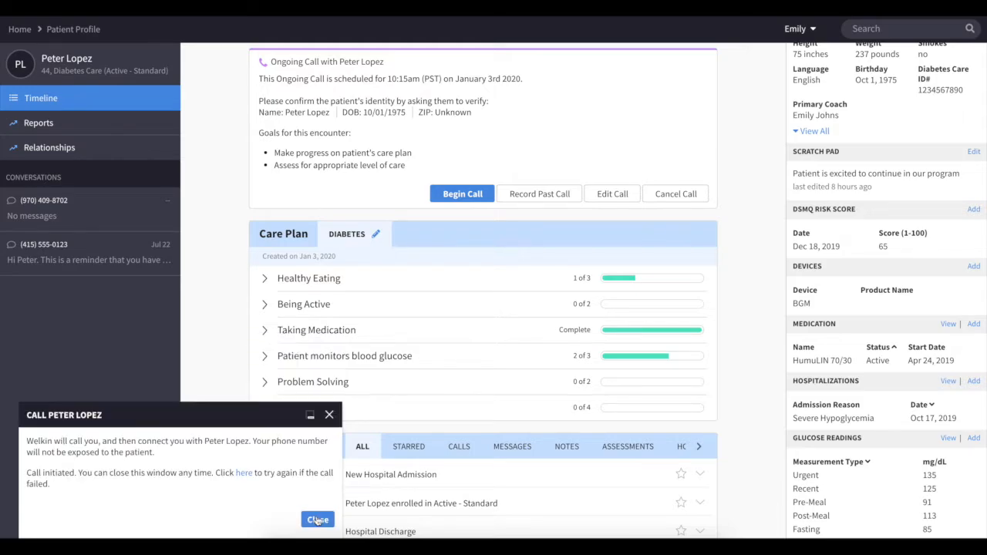
left_click(317, 520)
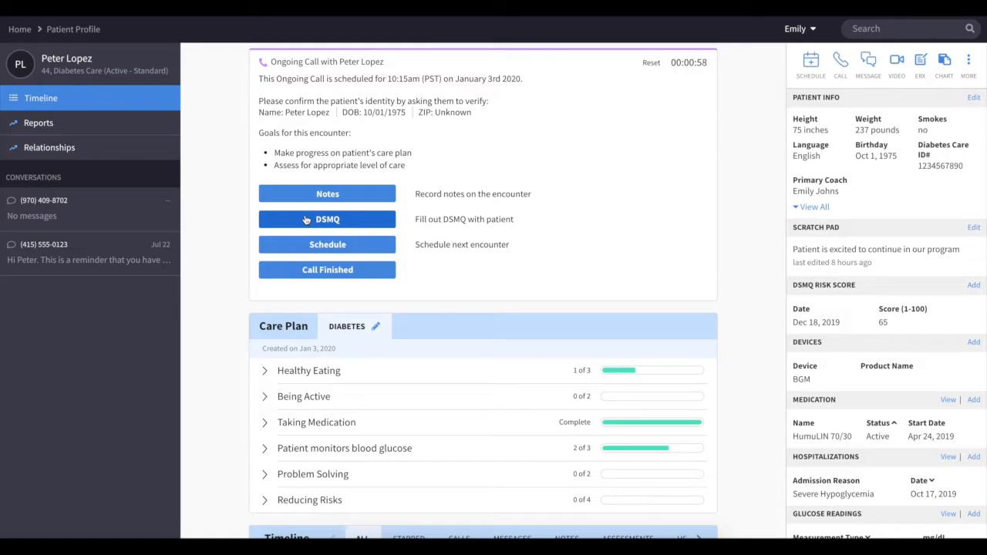
Begin the patient's DSMQ assessment and answer the opening questions on blood sugar checks and food choices.
left_click(305, 220)
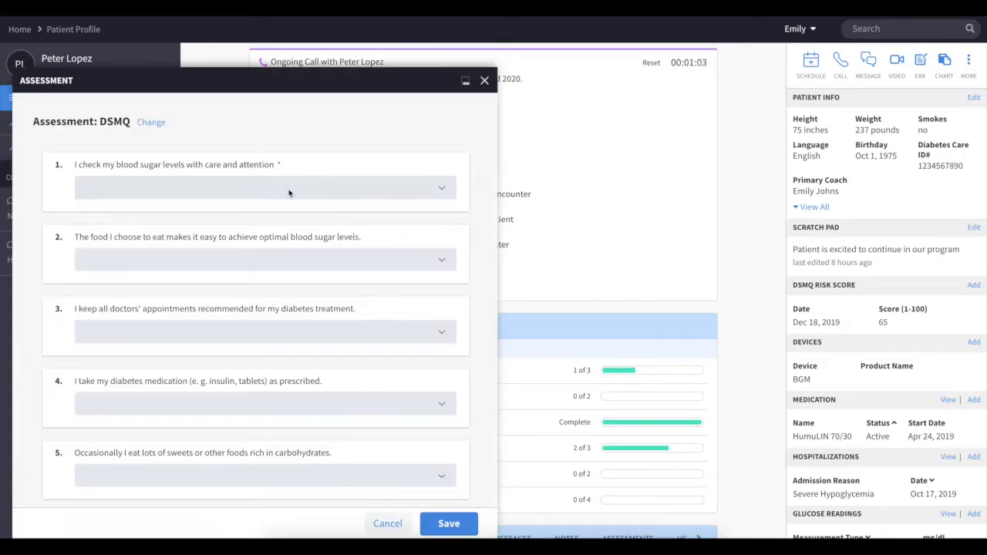
left_click(285, 189)
left_click(251, 253)
left_click(249, 260)
left_click(235, 303)
left_click(222, 332)
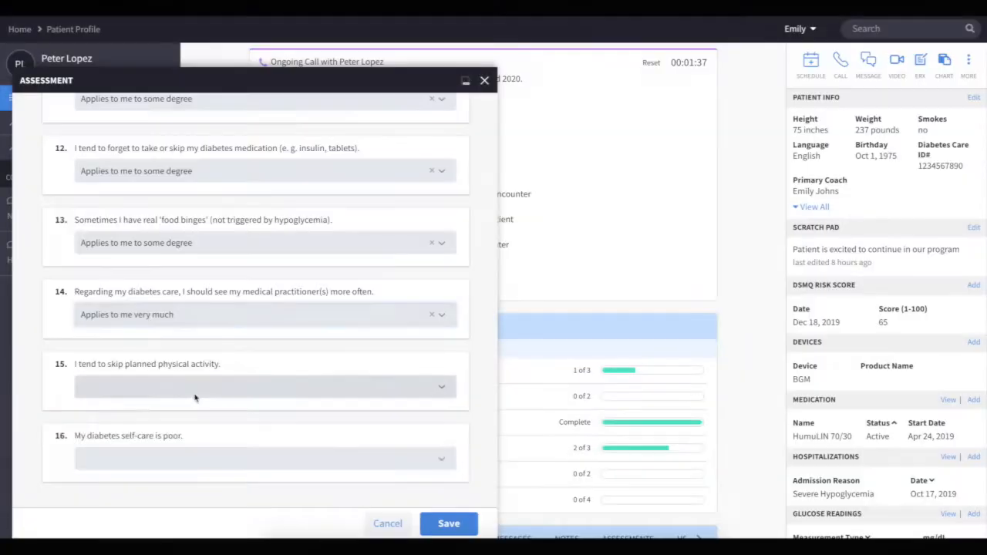
Answer the last DSMQ questions on skipped physical activity and poor self-care, and save the assessment.
left_click(196, 389)
left_click(196, 409)
left_click(189, 458)
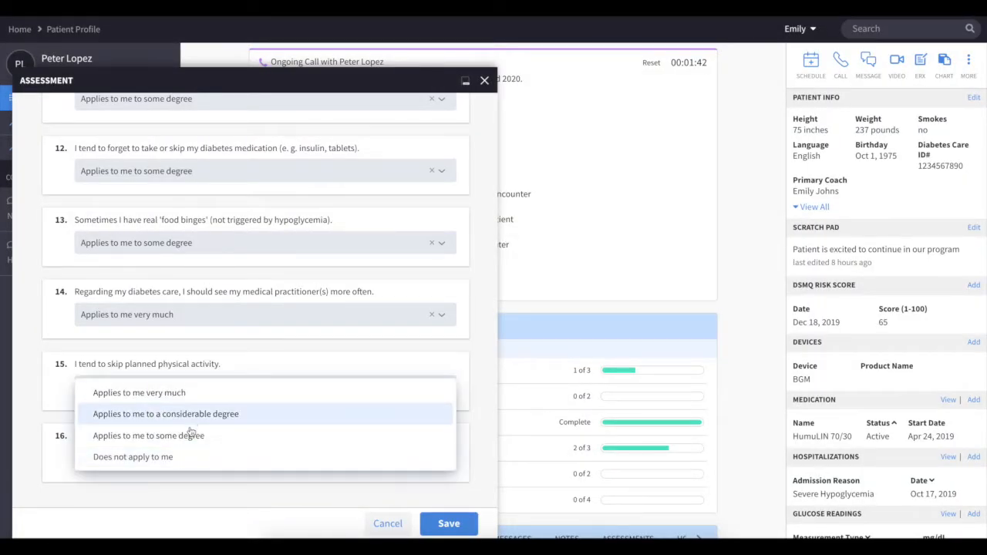
left_click(192, 434)
left_click(447, 524)
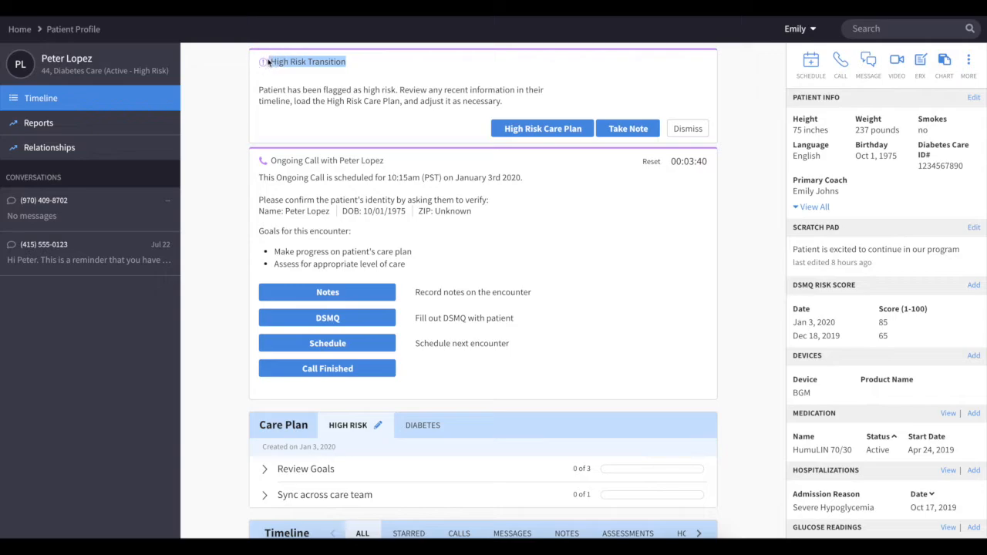
Edit the High Risk care plan and add a goal titled "Review support system".
scroll(316, 316, "down", 2)
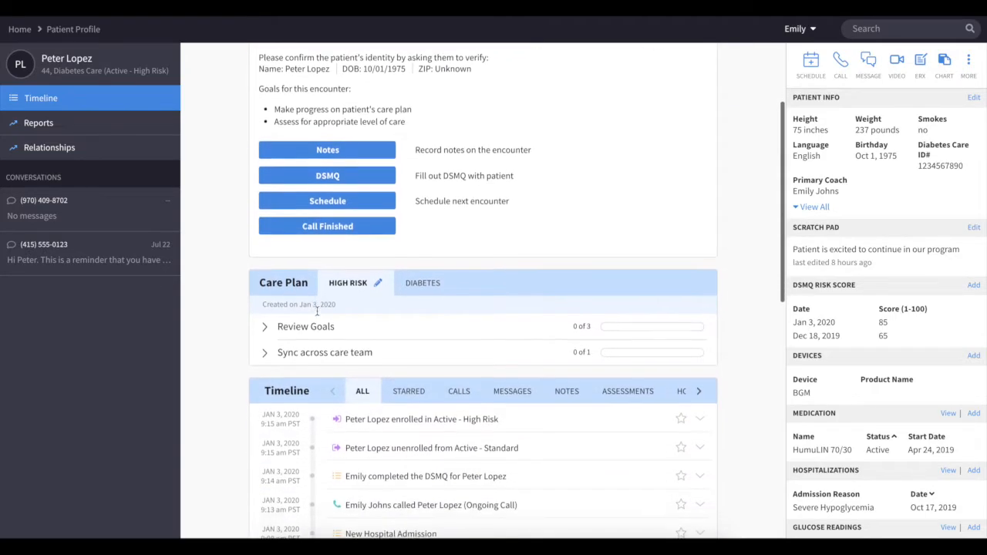
left_click(378, 281)
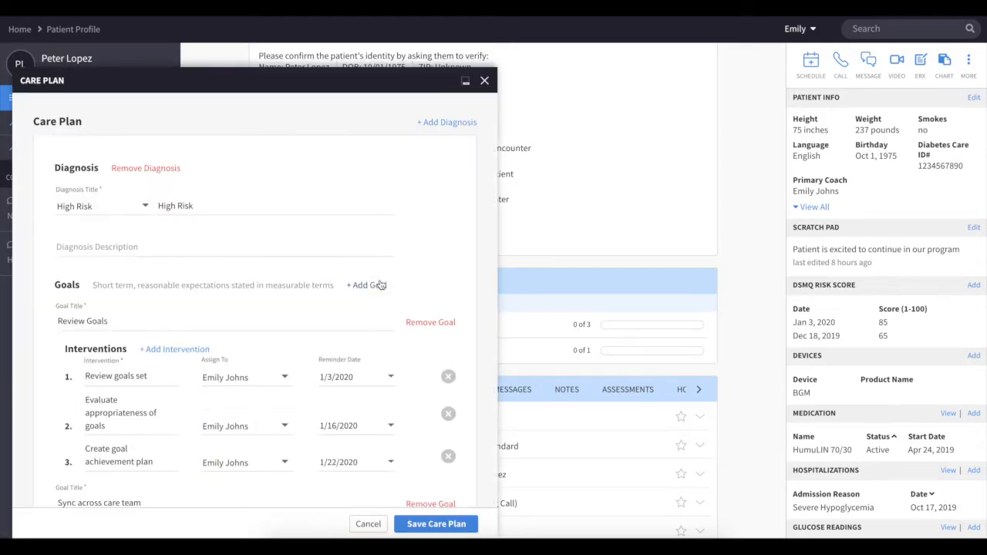
left_click(380, 285)
scroll(380, 286, "down", 1)
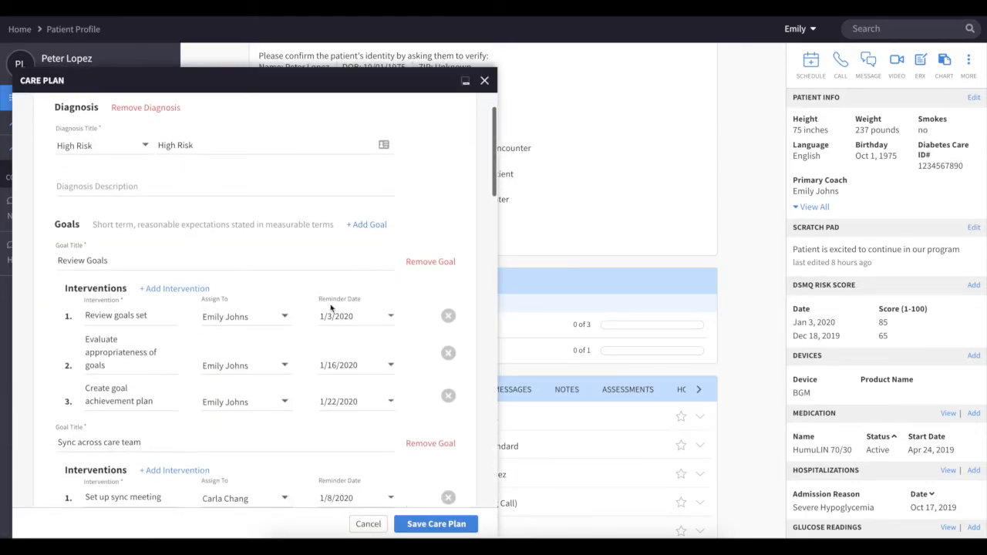
scroll(331, 307, "down", 3)
left_click(172, 331)
type("Review support system")
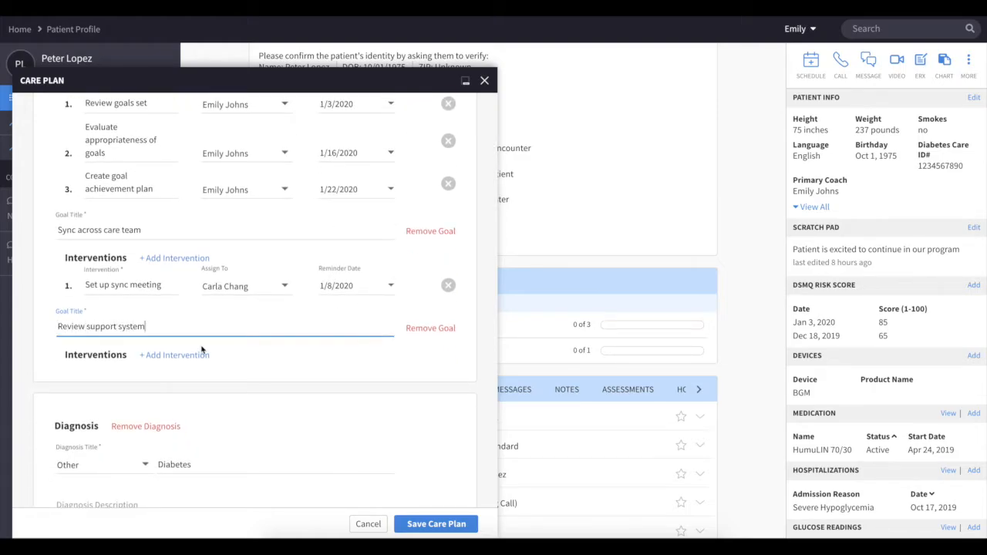
Add the intervention "Discuss importance of support system" to the new goal and assign it to the primary coach.
left_click(196, 356)
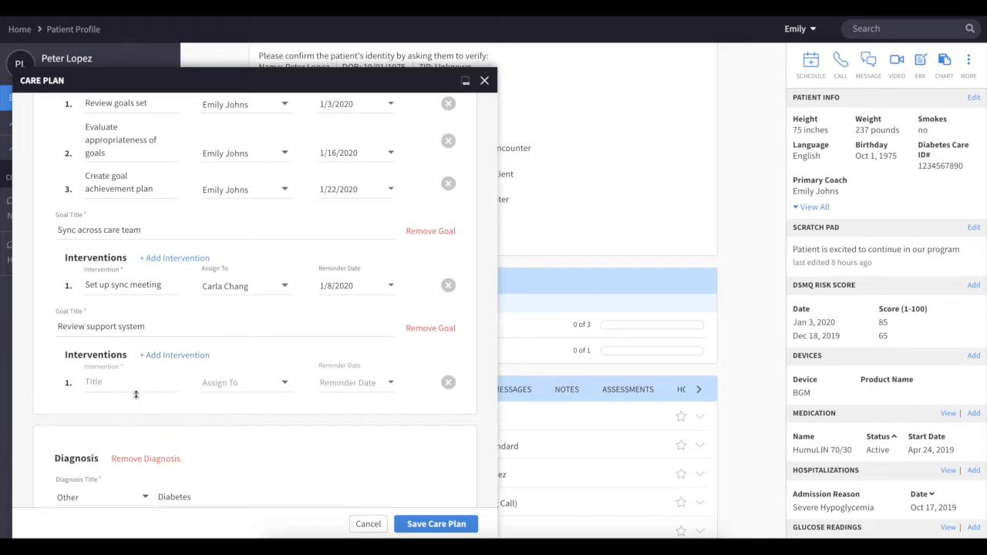
left_click(136, 390)
type("Diosc")
type(" suppo")
left_click(219, 401)
key("Down")
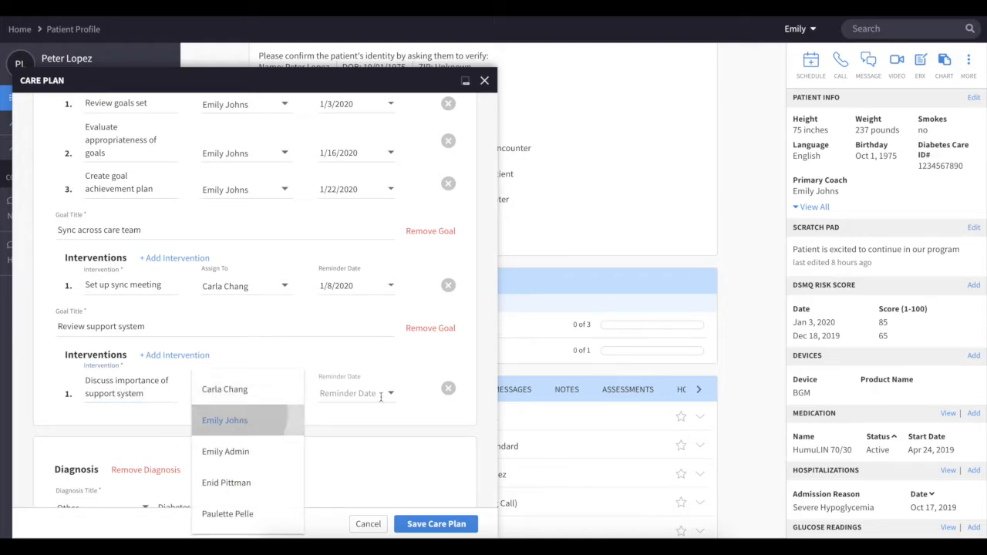
key("Return")
Set the new intervention's reminder date to 1/10/2020 and save the care plan.
left_click(389, 394)
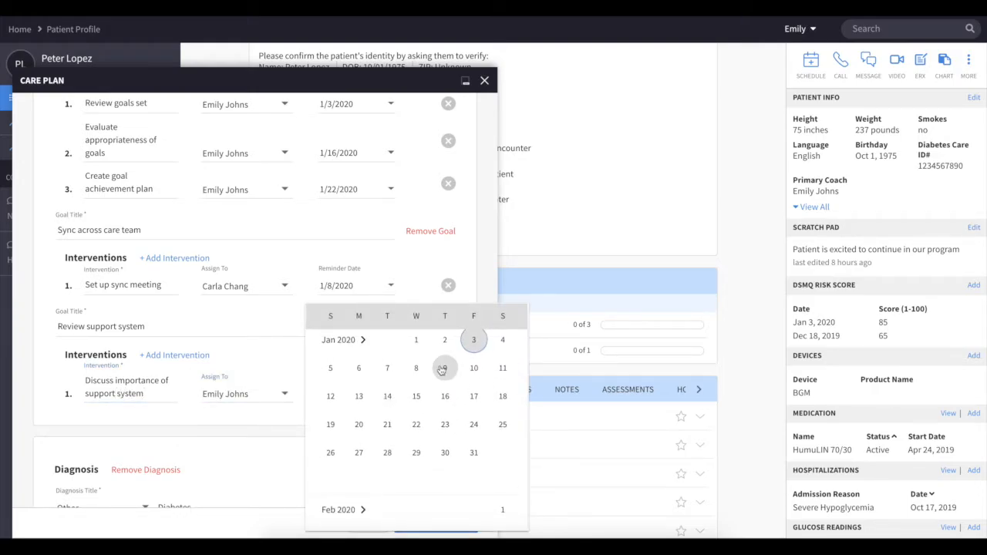
left_click(473, 368)
left_click(424, 528)
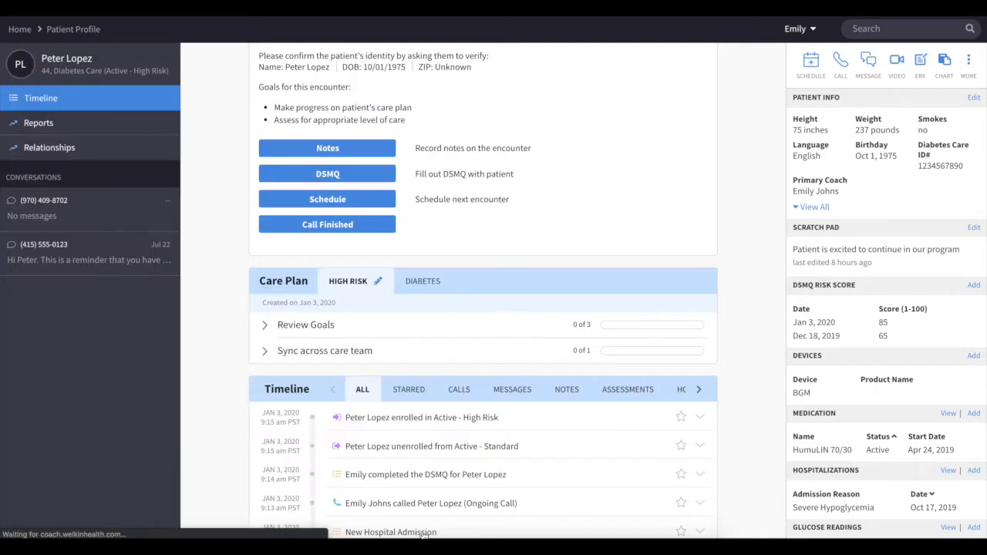
Set up the patient's next appointment as an Ongoing Call on 1/9/2020.
left_click(116, 225)
left_click(134, 257)
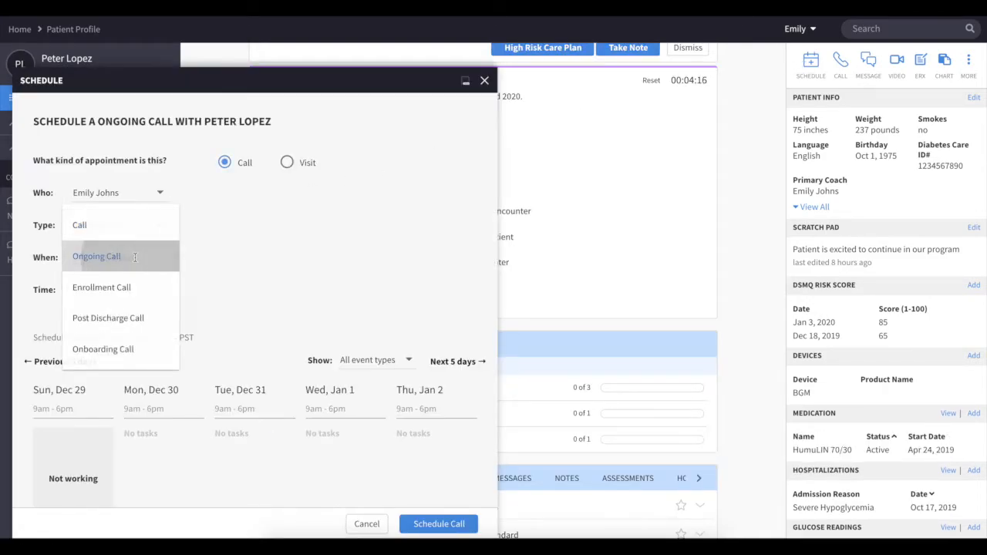
left_click(440, 361)
left_click(177, 259)
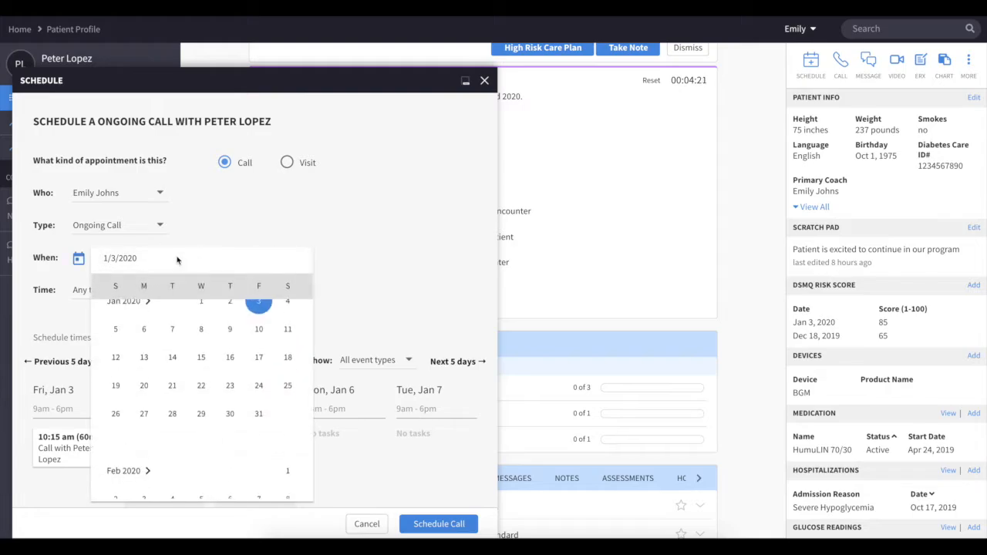
left_click(229, 337)
Set the appointment time to the afternoon part of the day and schedule the call.
left_click(158, 293)
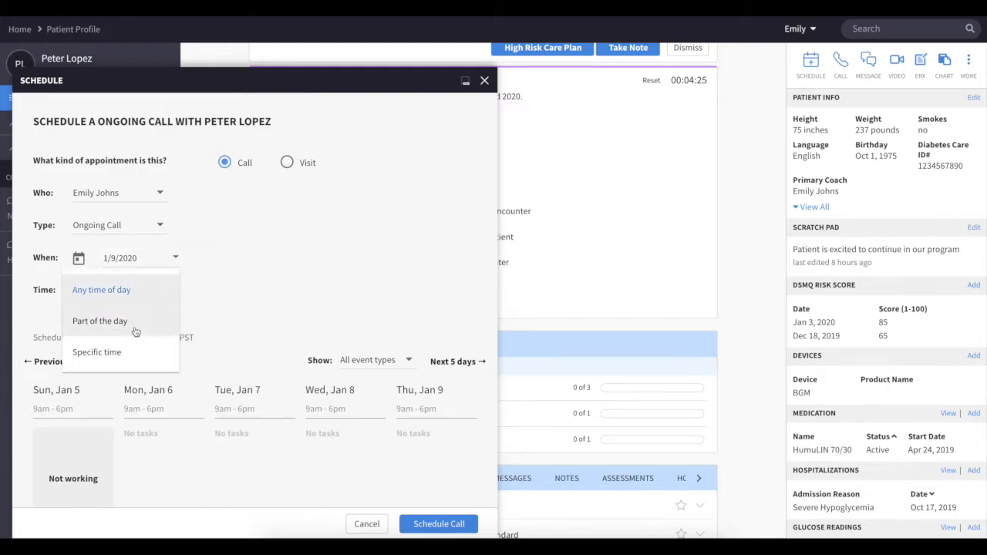
left_click(116, 321)
left_click(163, 325)
left_click(140, 350)
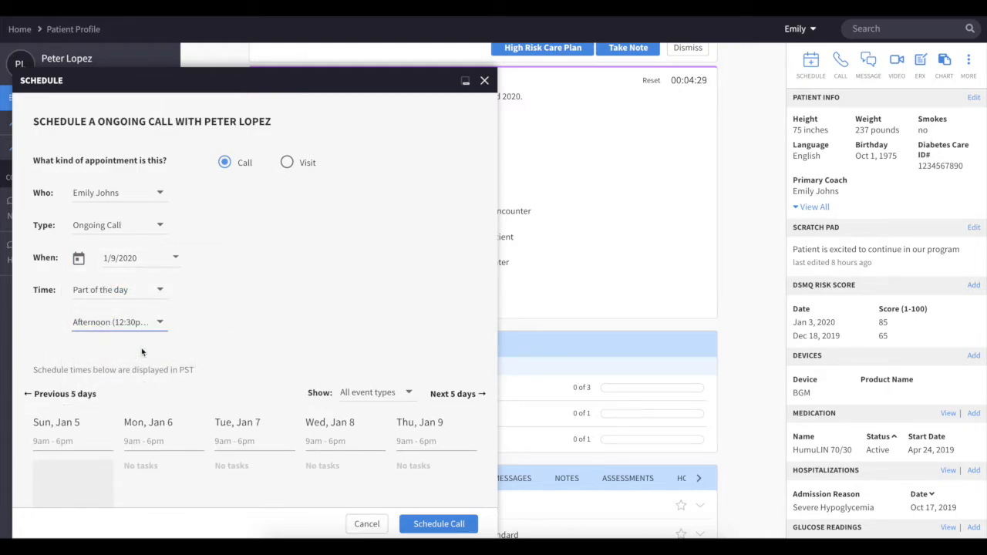
left_click(424, 524)
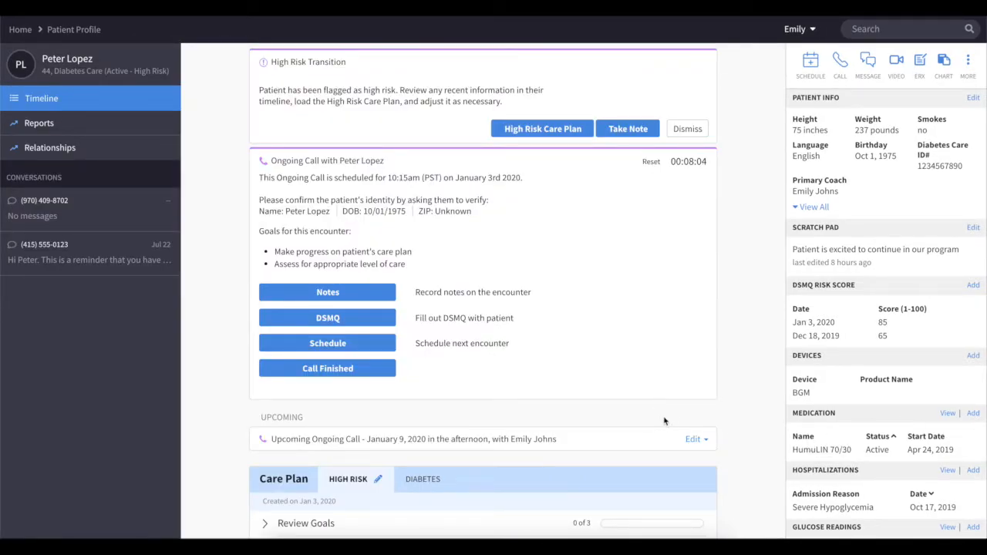
Start a new medication entry for the patient and choose Glynase 3MG PO.
left_click(973, 414)
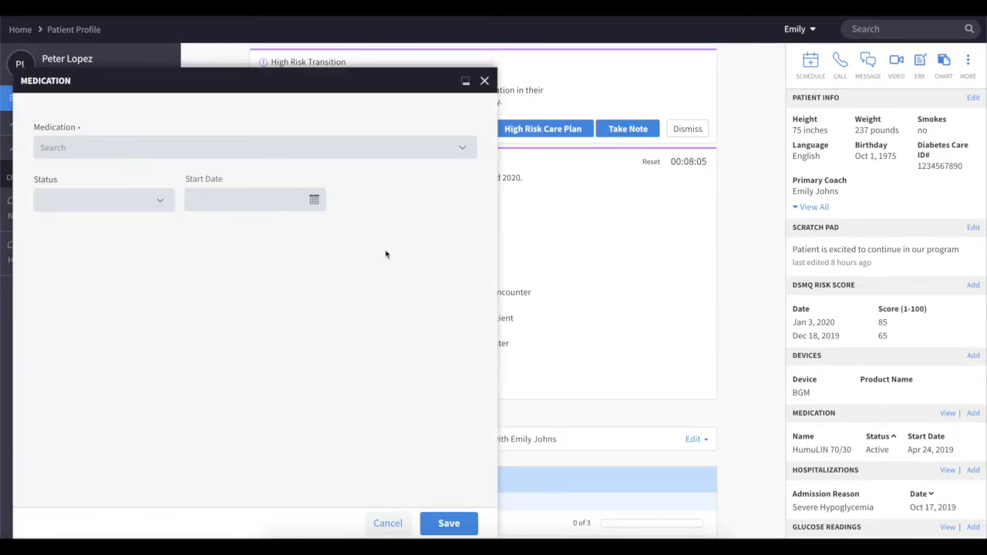
left_click(229, 139)
type("glynase")
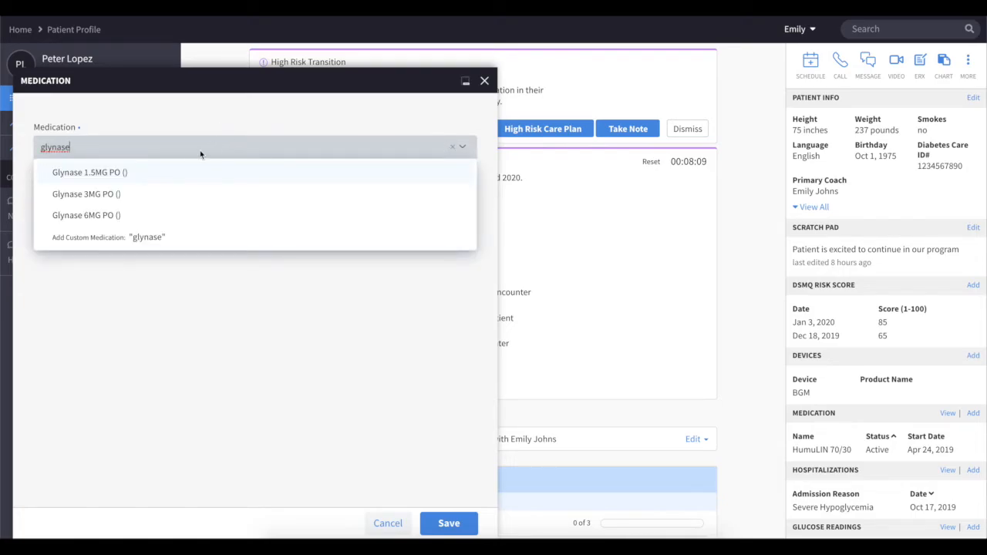
left_click(109, 197)
Set the medication's status to Active and its start date to December 30, 2019, and save it.
left_click(135, 199)
left_click(132, 208)
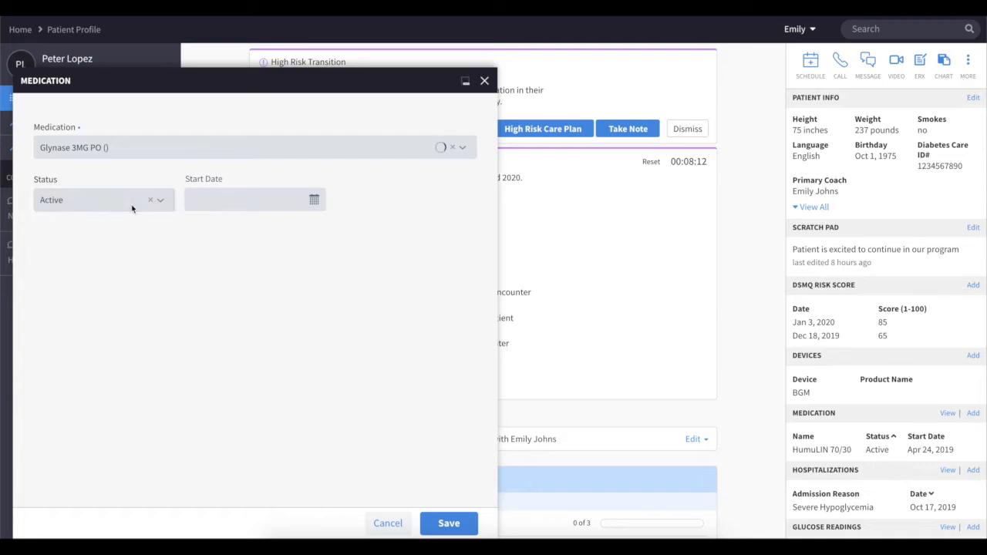
left_click(314, 200)
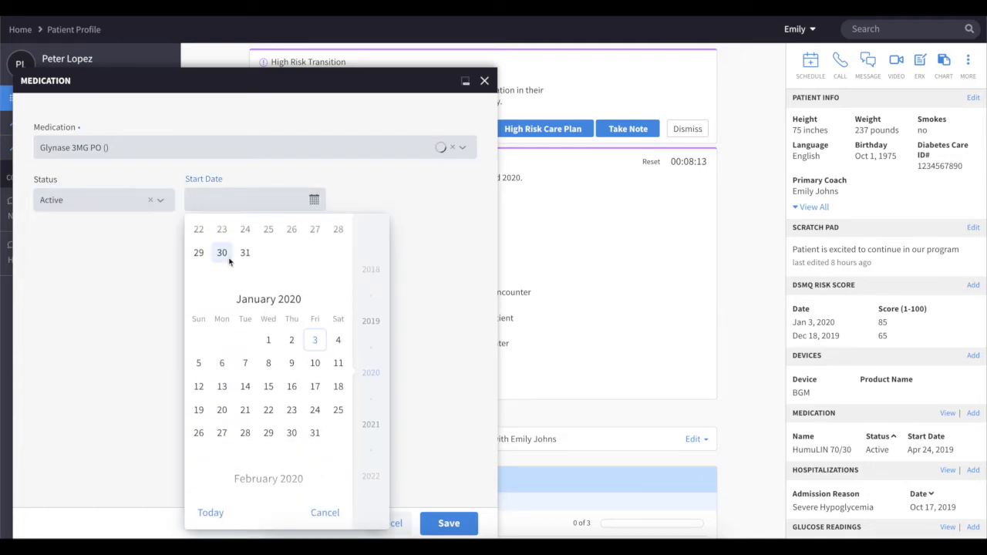
left_click(221, 252)
left_click(449, 524)
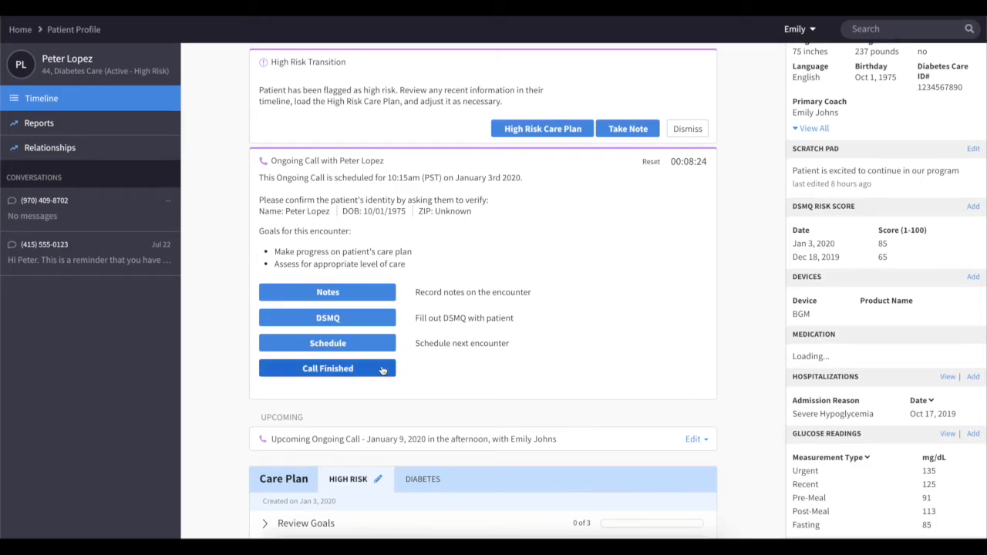
Finish the ongoing call and save its labels with diagnosis code E119 and the status "Call completed".
left_click(354, 368)
left_click(206, 472)
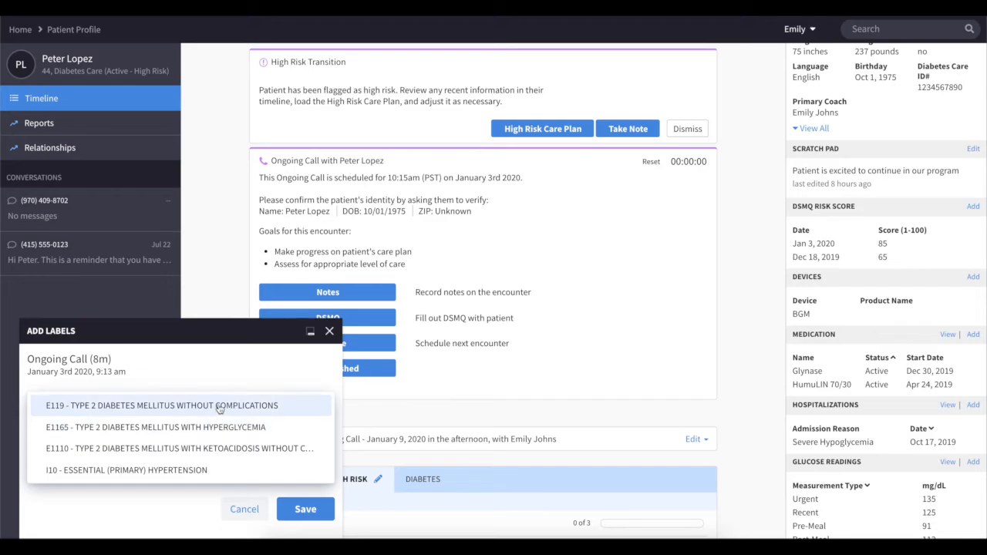
left_click(218, 406)
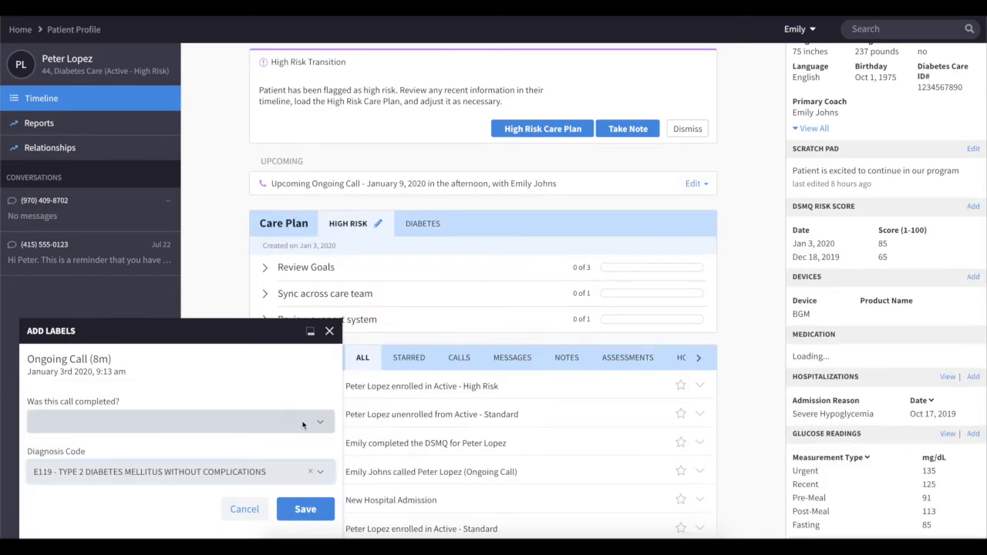
left_click(302, 424)
left_click(301, 426)
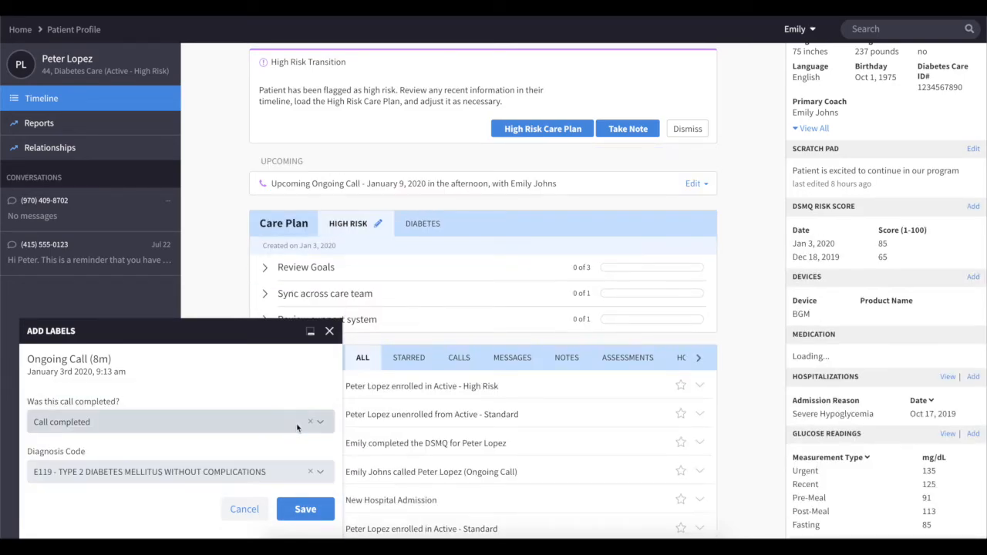
left_click(306, 510)
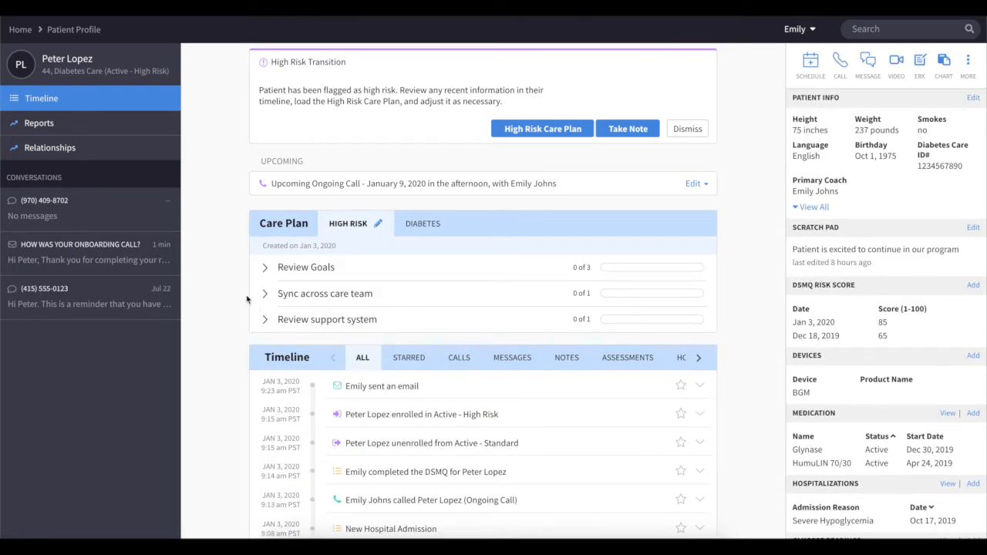
Read the "How was your Onboarding Call?" email and the patient's Onboarding Experience Feedback answers in the timeline.
left_click(139, 258)
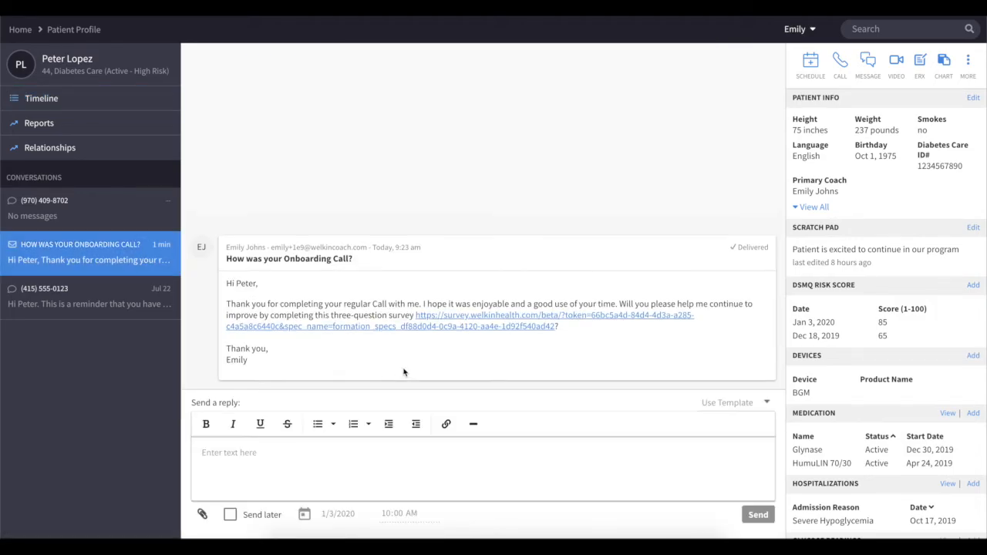
left_click(111, 104)
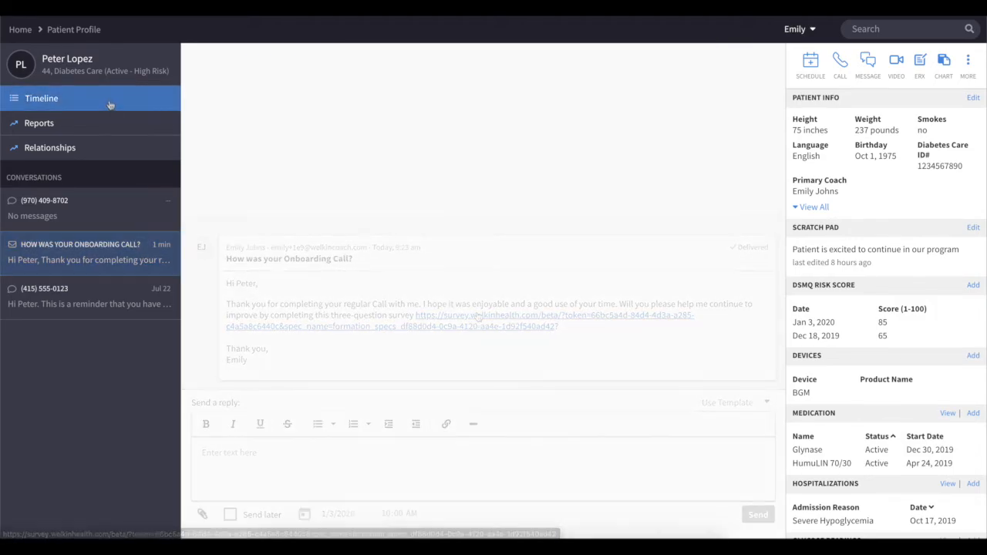
left_click(698, 387)
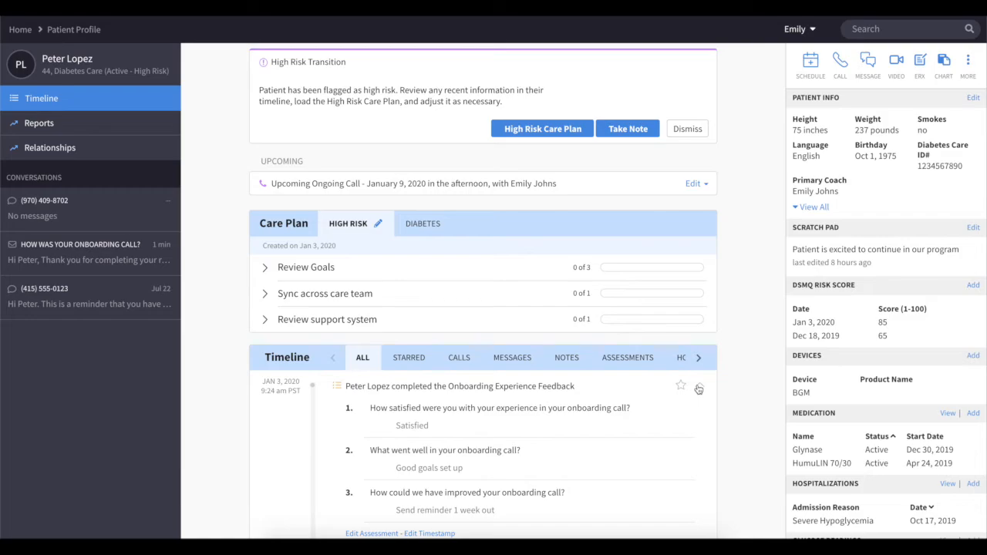
left_click(698, 388)
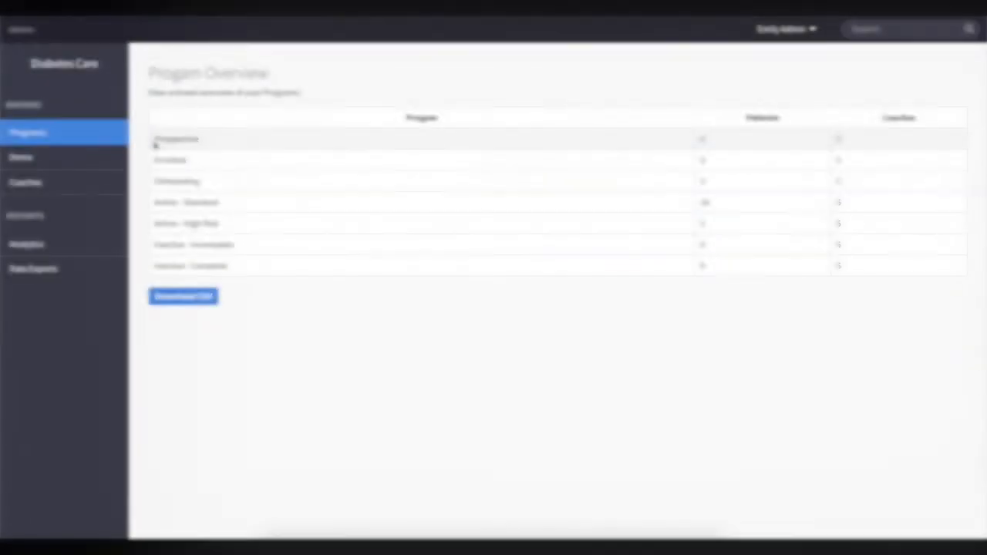
Open the Program Overview report in the admin analytics and examine its patient phase, DSMQ, new and inactive patient, and outstanding bill data.
left_click(94, 248)
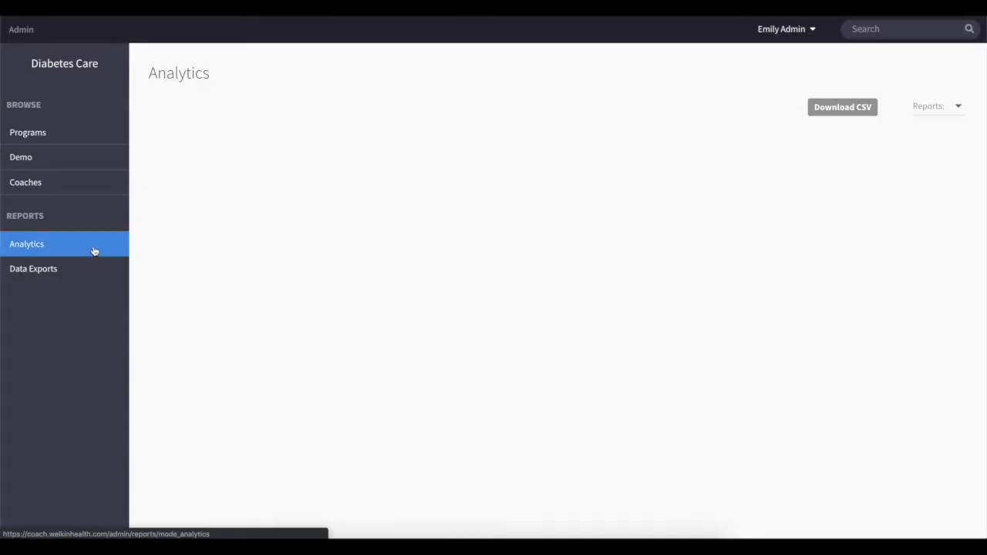
left_click(914, 106)
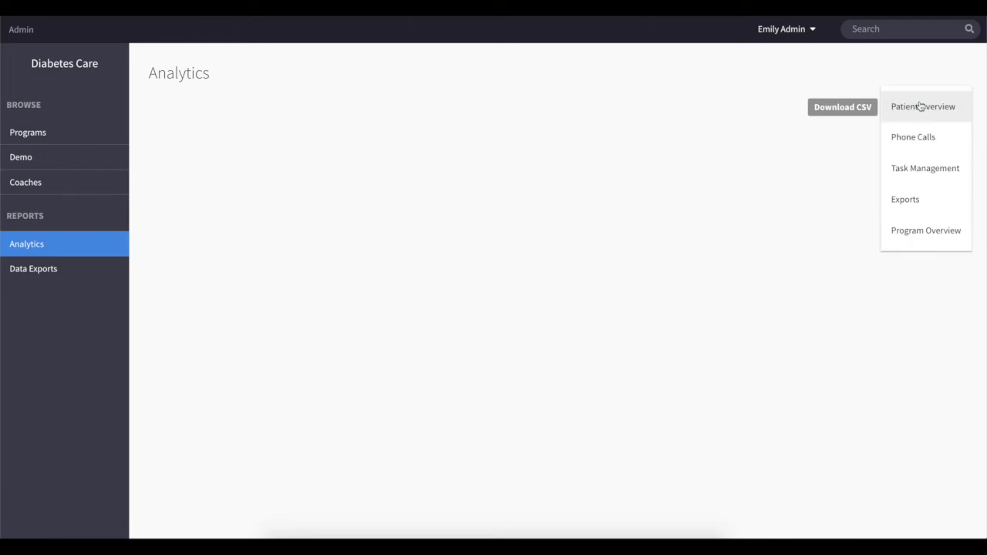
left_click(912, 231)
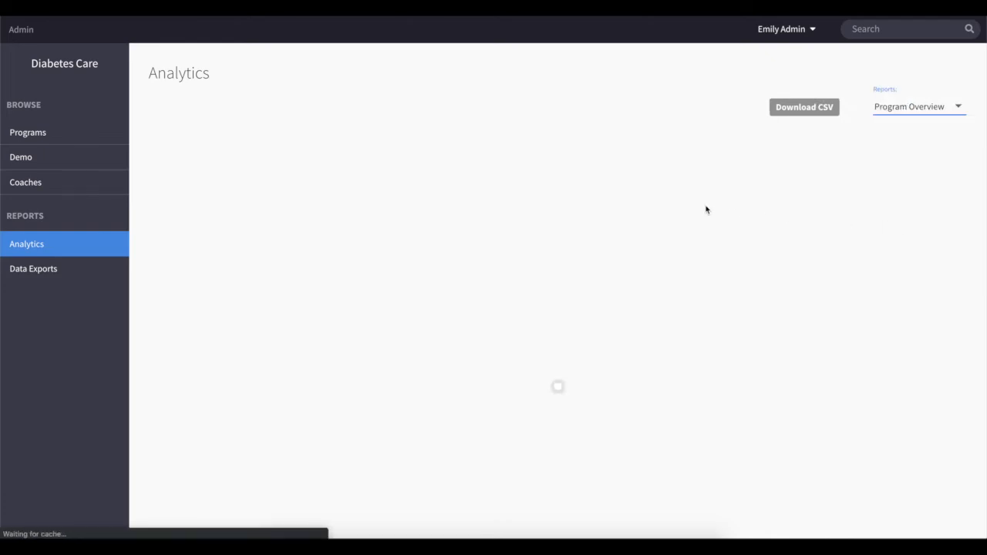
mouse_move(421, 253)
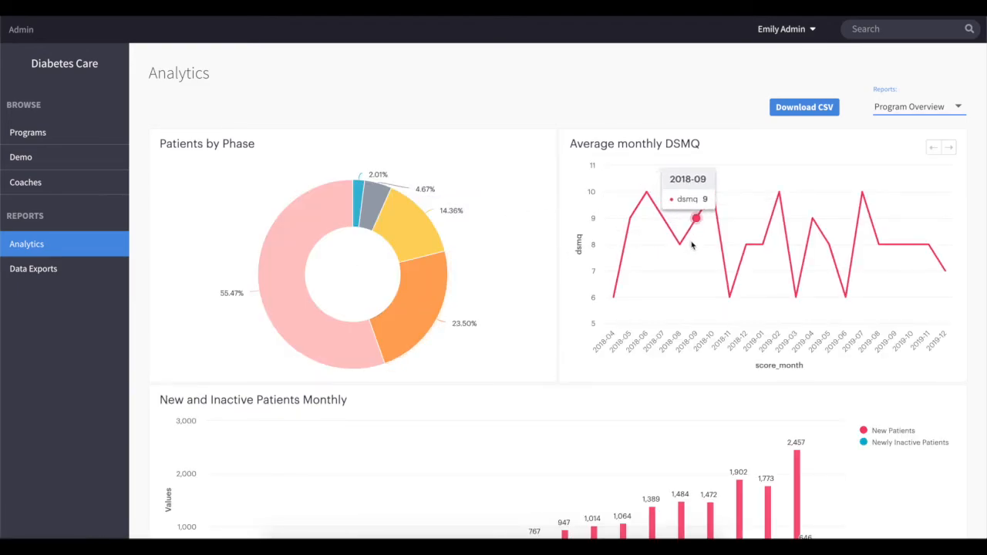
scroll(691, 246, "down", 2)
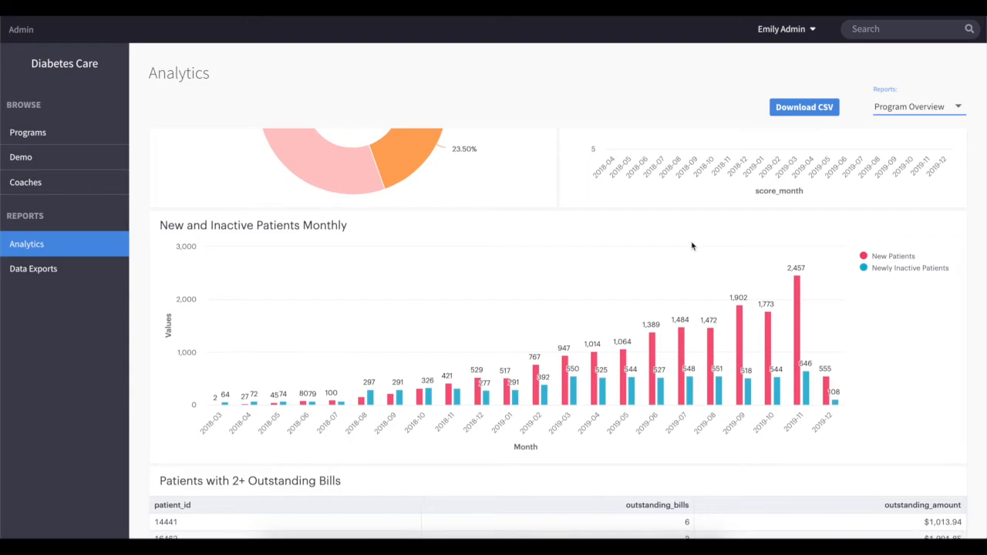
scroll(692, 245, "down", 1)
mouse_move(680, 285)
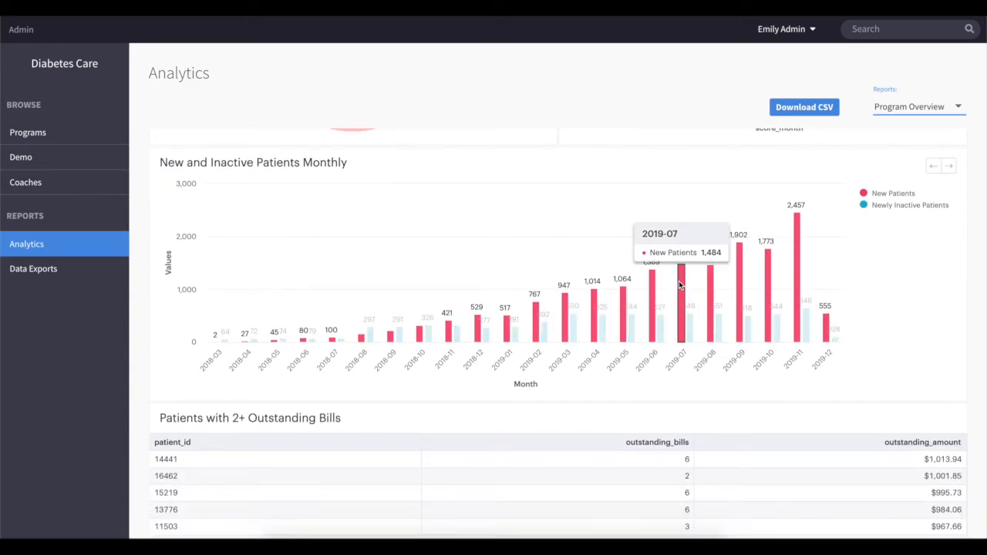
scroll(679, 286, "down", 1)
scroll(679, 285, "up", 3)
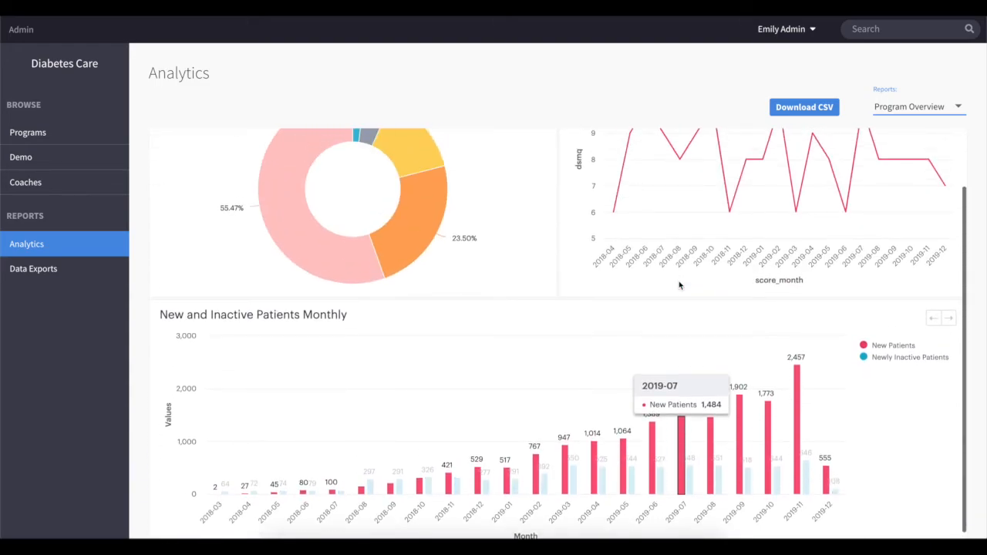
scroll(679, 285, "up", 1)
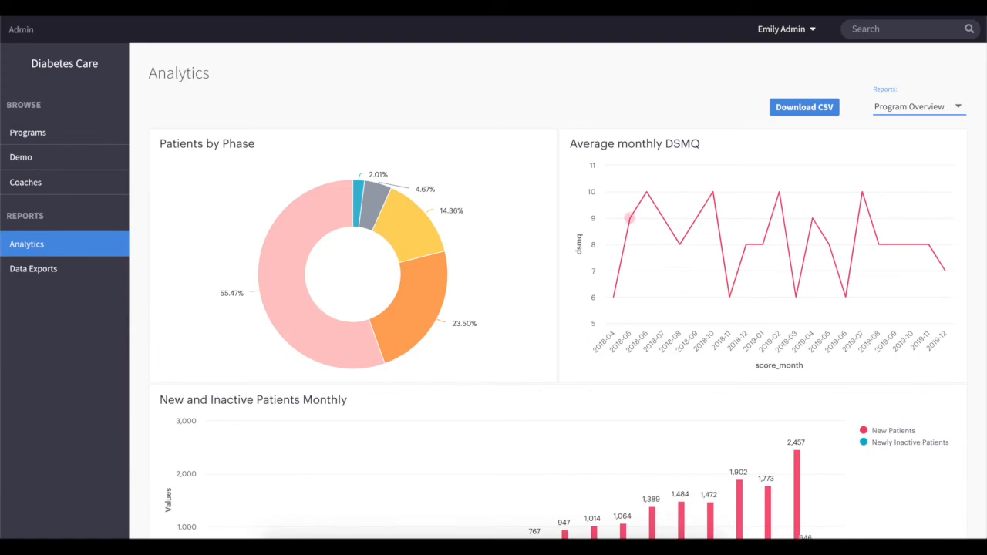